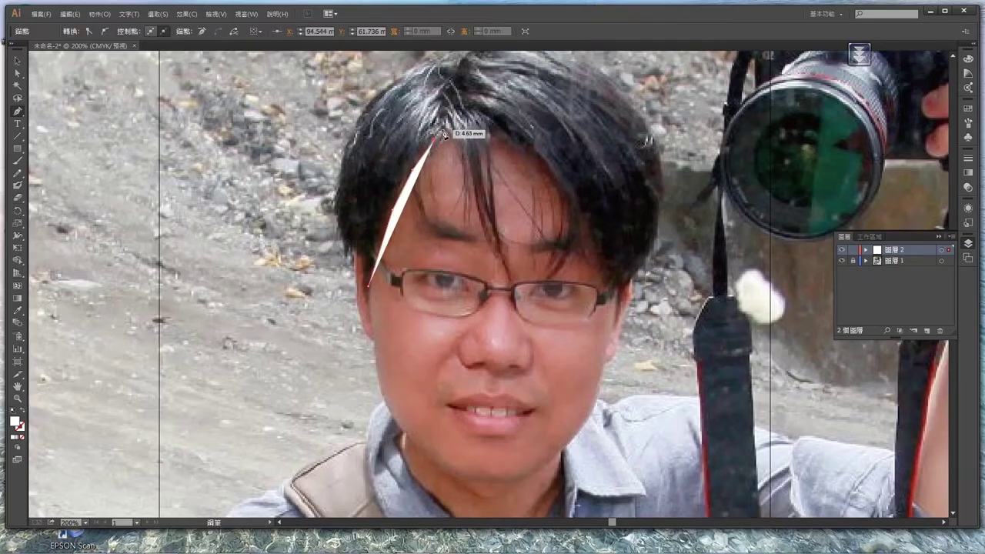
- Pen-trace the white hair outline from the photo's hairline across the right side
left_click(450, 128)
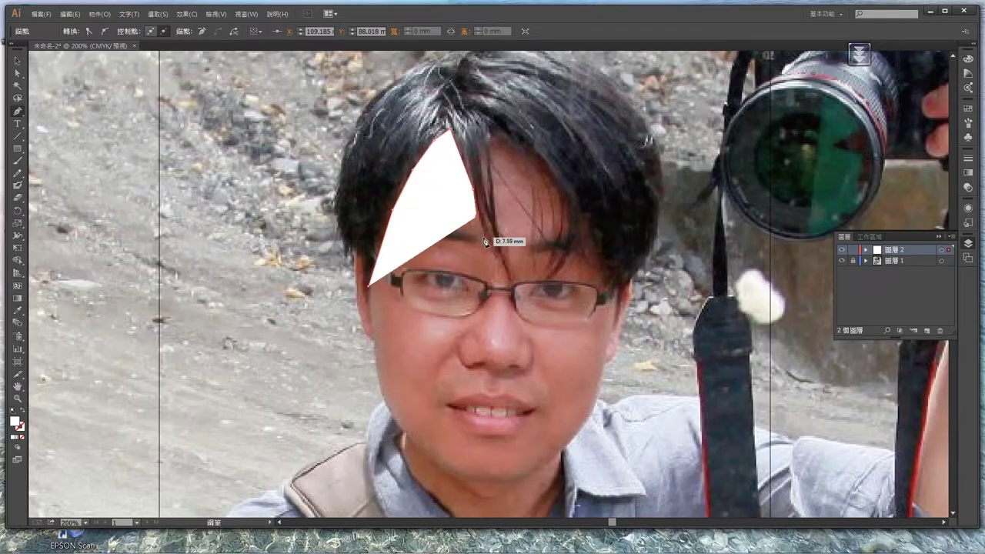
left_click(509, 277)
left_click(491, 129)
left_click(560, 233)
left_click(577, 211)
left_click(615, 302)
left_click(658, 150)
- Continue the hair outline across the top and down the left, closing the shape
scroll(654, 116, "up", 1)
left_click(631, 131)
left_click(538, 84)
left_click(461, 102)
left_click(407, 112)
left_click(368, 150)
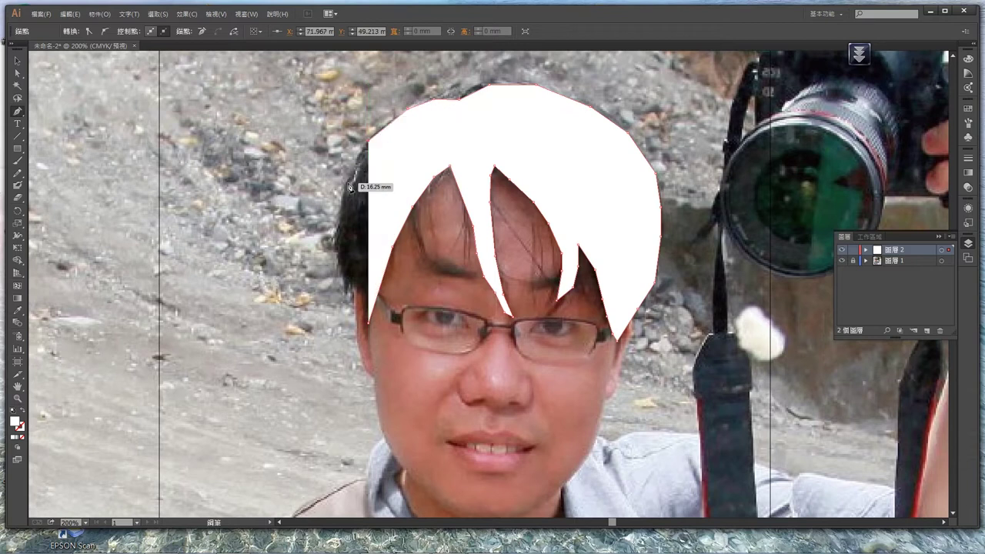
left_click(340, 215)
left_click(347, 277)
- On a new layer, trace a white face shape around cheeks and jaw, then hide it
left_click(926, 330)
left_click(373, 323)
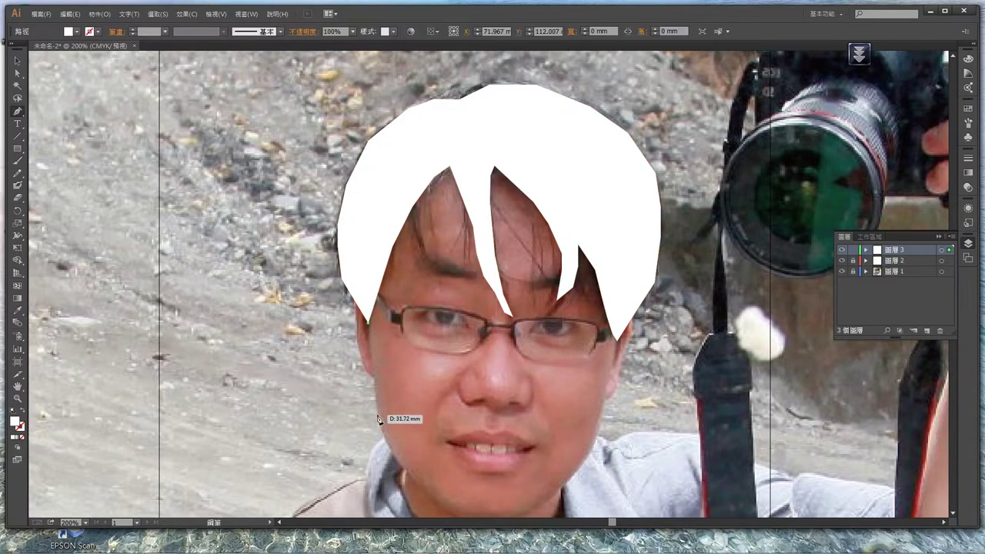
scroll(431, 415, "down", 2)
left_click(431, 416)
left_click(492, 433)
left_click(562, 400)
left_click(604, 333)
left_click(650, 202)
left_click(415, 73)
left_click(371, 238)
left_click(841, 249)
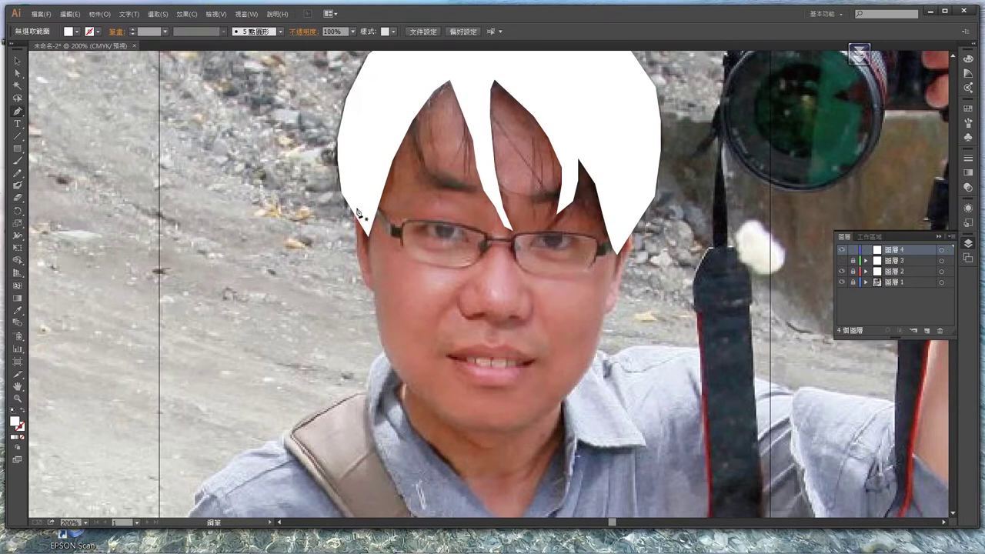
- Trace white temple hair shapes on their own layer and hide that layer
left_click(358, 213)
left_click(375, 296)
left_click(381, 211)
left_click_drag(609, 220, 631, 257)
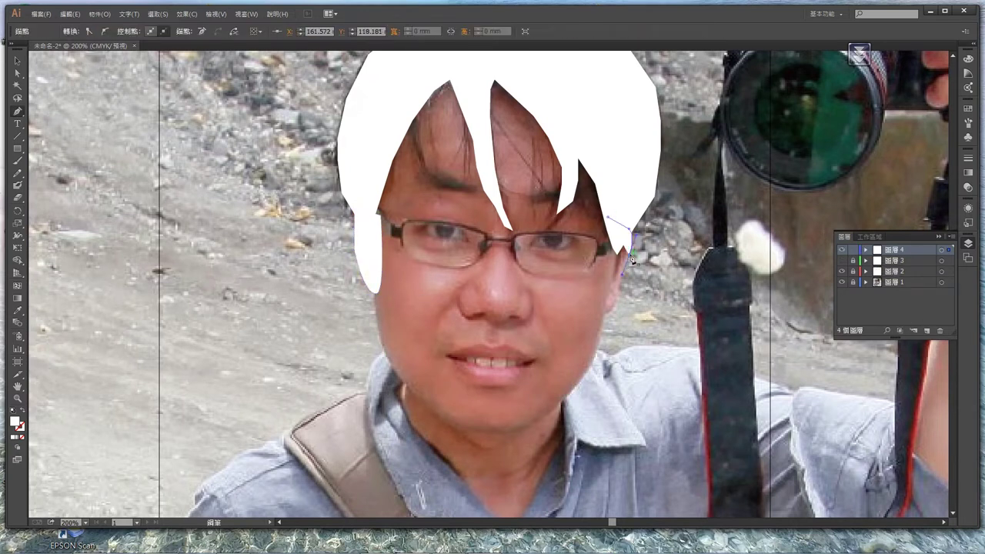
left_click(841, 249)
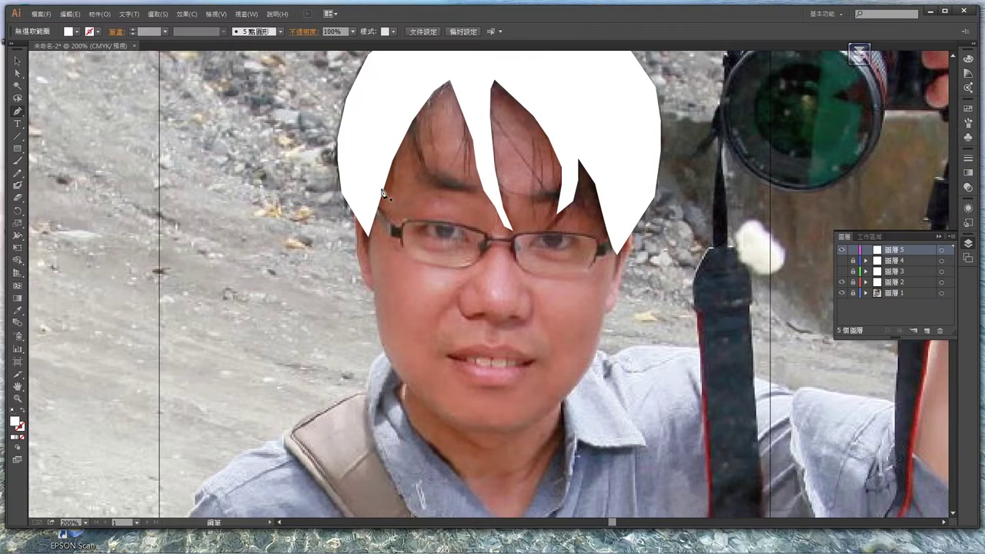
- Draw curved hair strands at the left edge and beside the right glasses
left_click_drag(384, 209, 405, 224)
left_click(365, 207)
left_click_drag(602, 248, 604, 260)
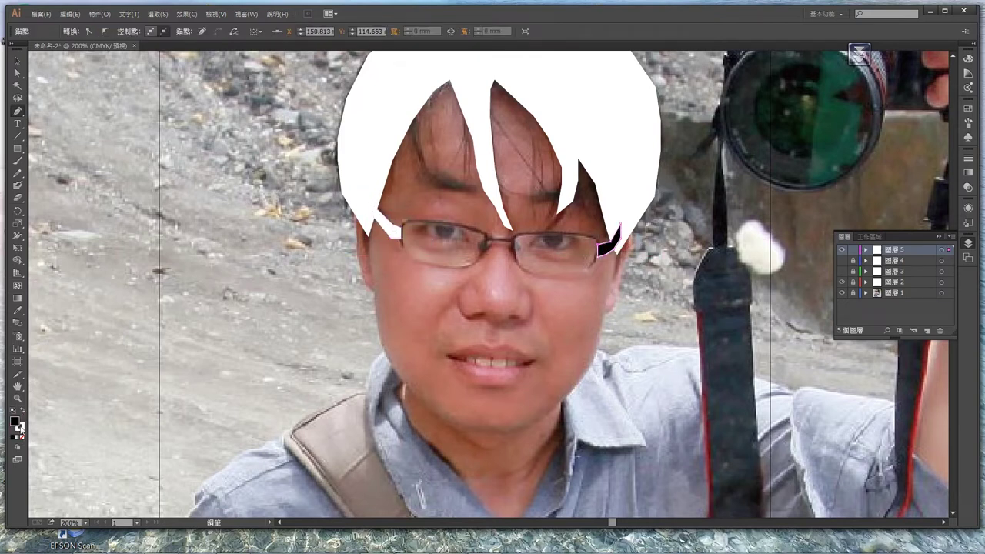
- Pen-trace the black glasses arm and left lens rim, swapping fill to stroke
left_click(859, 54)
key("v")
left_click(19, 427)
left_click(401, 224)
left_click(401, 248)
mouse_move(462, 226)
left_mouse_down()
mouse_move(493, 239)
mouse_move(478, 266)
left_mouse_up()
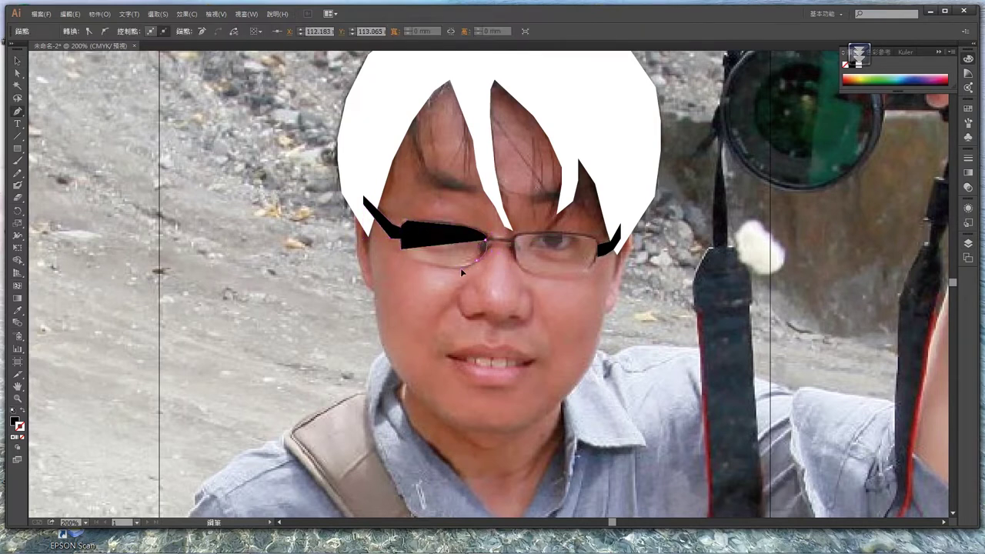
key("shift+x")
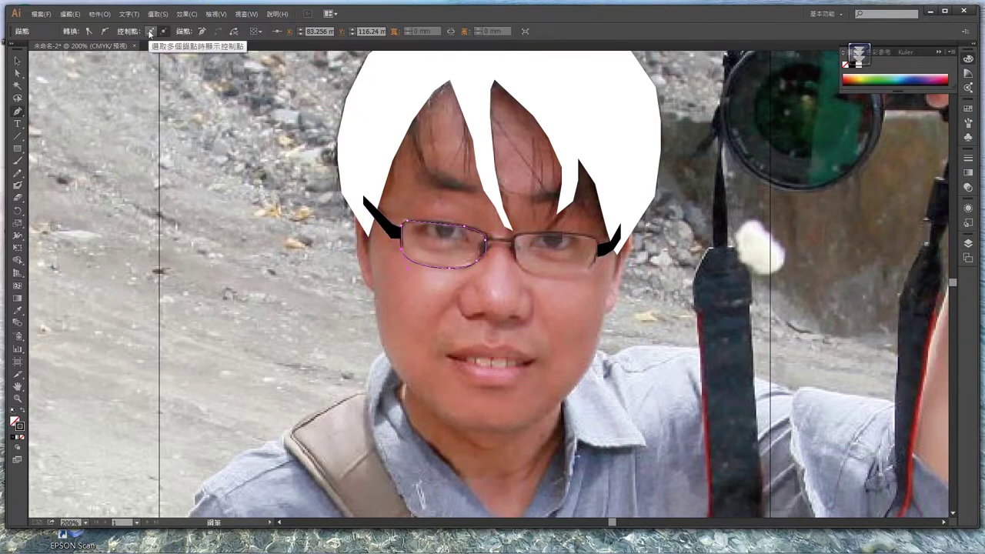
- Zoom in and align the left lens outline onto the photo's frame
key("a")
key("ctrl+equal")
left_click_drag(461, 246, 462, 256)
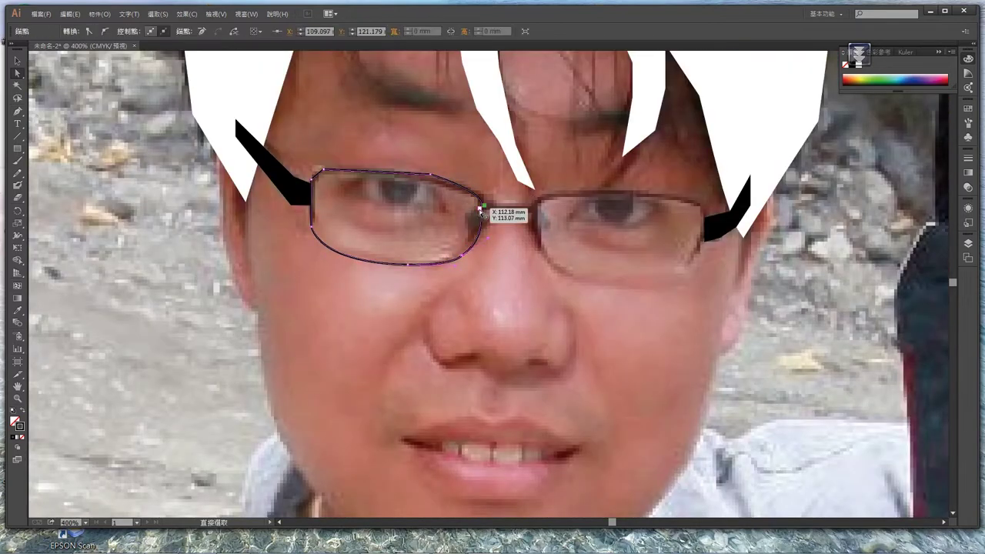
left_click(463, 255)
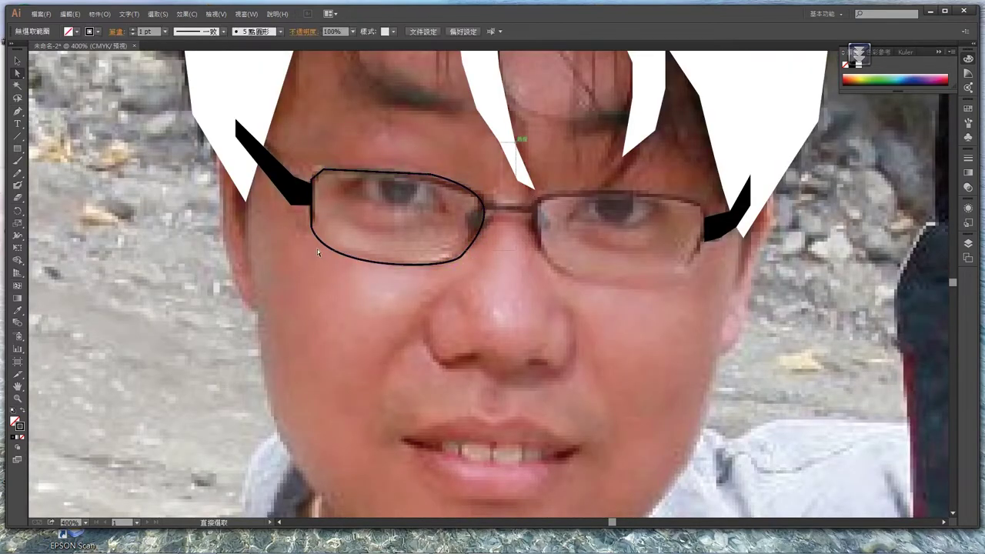
- Copy the left lens, reflect the copy, and move it onto the right eye
key("ctrl+c")
key("ctrl+v")
right_click(400, 277)
left_click(426, 419)
left_click(531, 459)
left_click(497, 337)
mouse_move(574, 237)
left_mouse_down()
mouse_move(708, 185)
mouse_move(560, 193)
left_mouse_up()
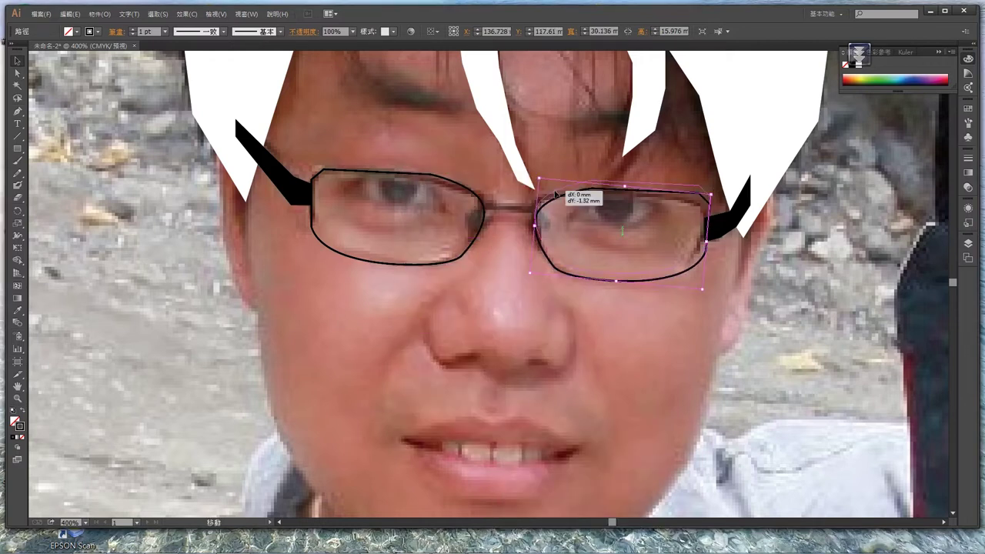
- Adjust the right lens anchors with Direct Selection to fit its frame
key("a")
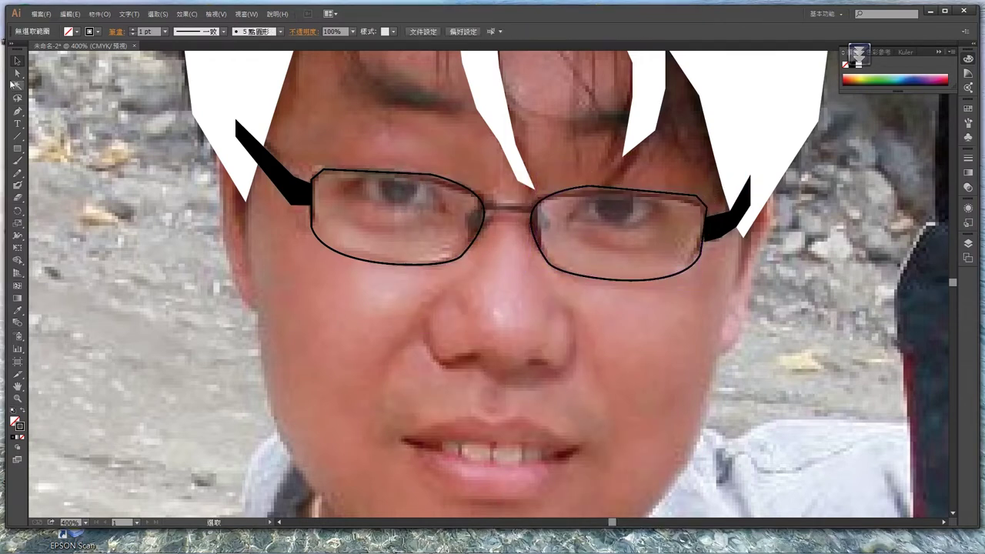
left_click_drag(625, 190, 604, 199)
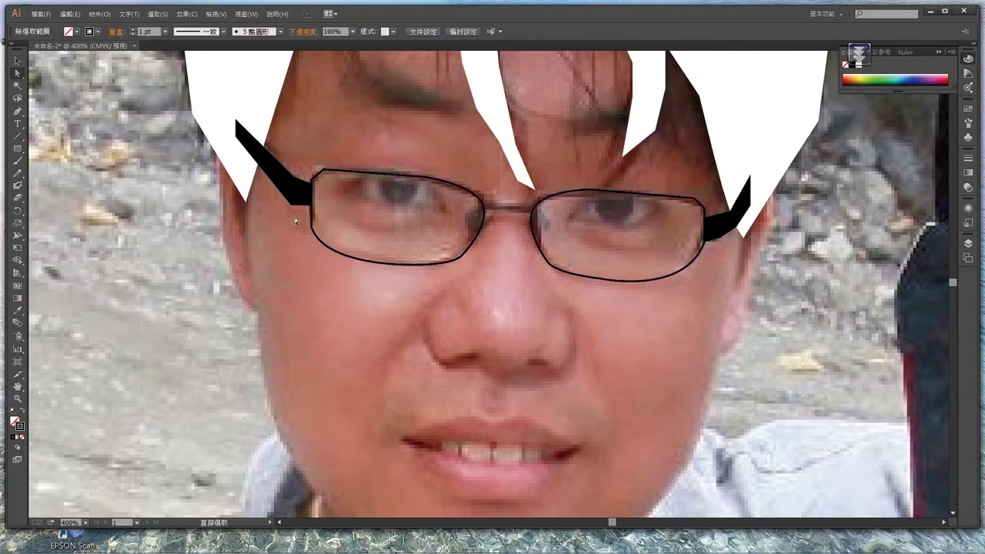
left_click(539, 213)
- Draw the glasses bridge between the lenses and set the glasses stroke to 3 pt
key("p")
left_click(483, 205)
left_click(537, 213)
double_click(132, 29)
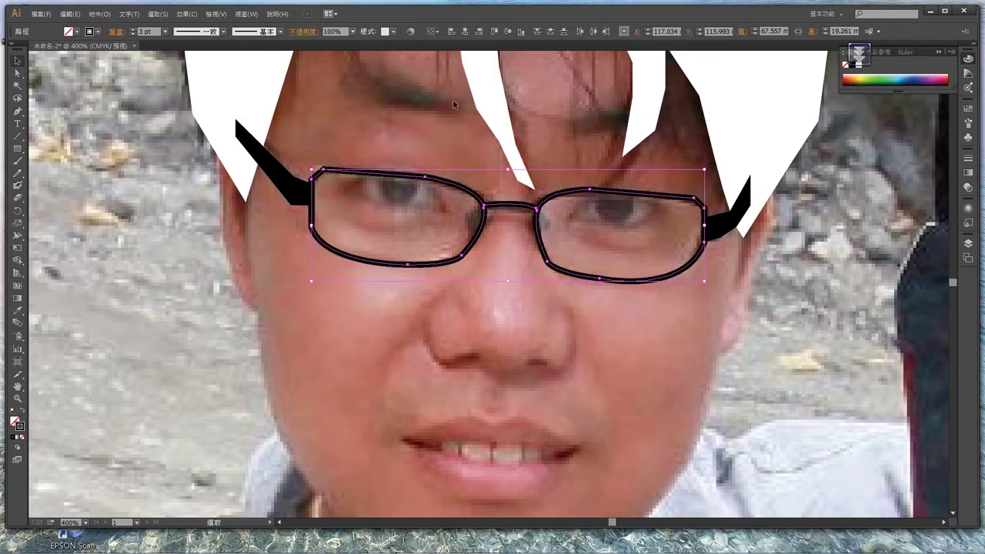
left_click(732, 238)
- Draw circle pupils in both lenses and a curved nose line below the bridge
left_click_drag(379, 179, 415, 215)
left_click_drag(599, 190, 631, 223)
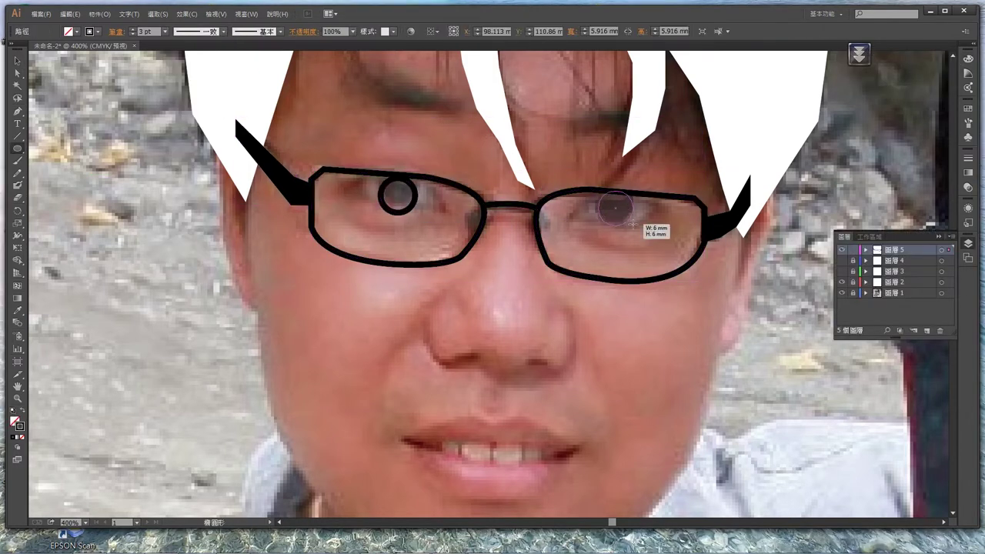
left_click_drag(549, 324, 559, 341)
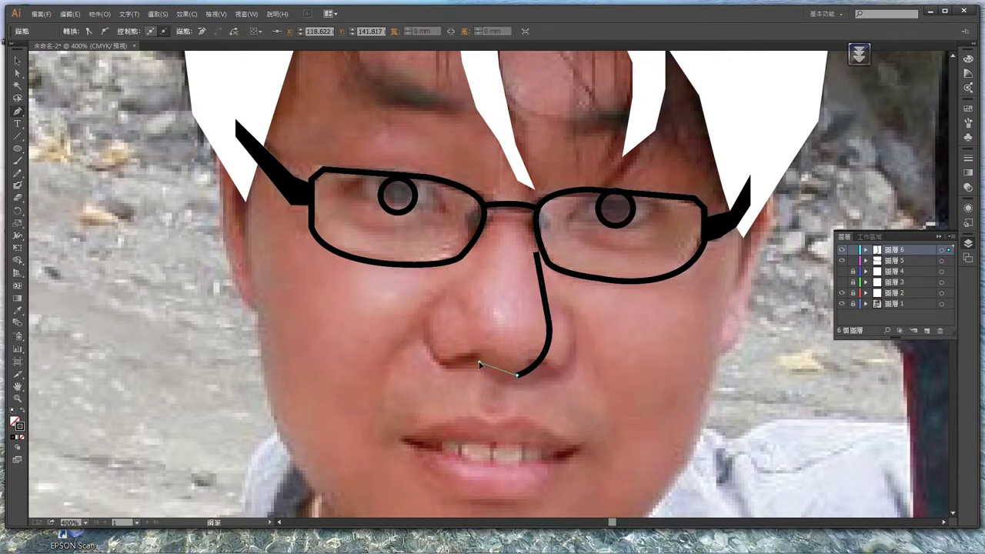
- Pen a curved mouth line corner to corner, then fit the artboard in the window
scroll(593, 351, "down", 2)
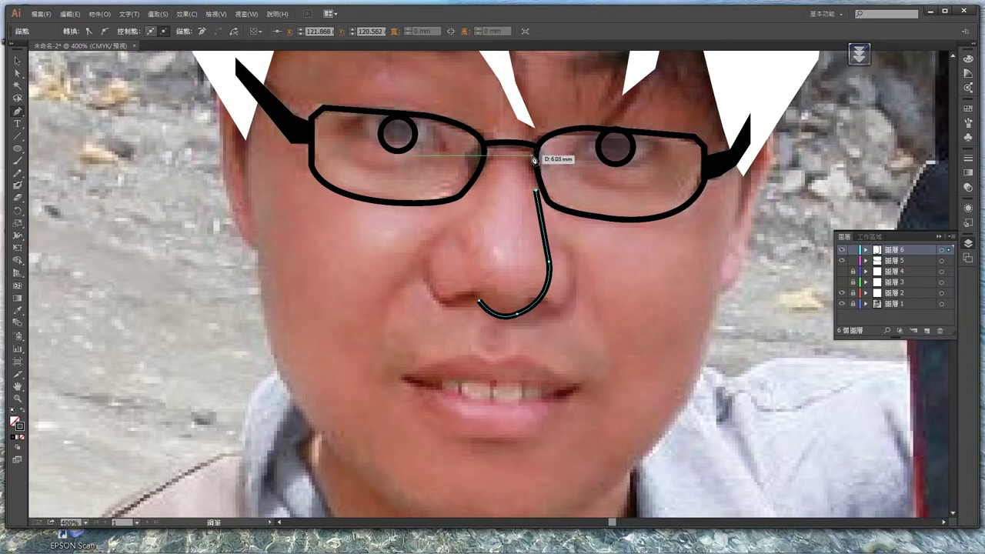
left_click(401, 382)
left_click_drag(577, 389, 582, 391)
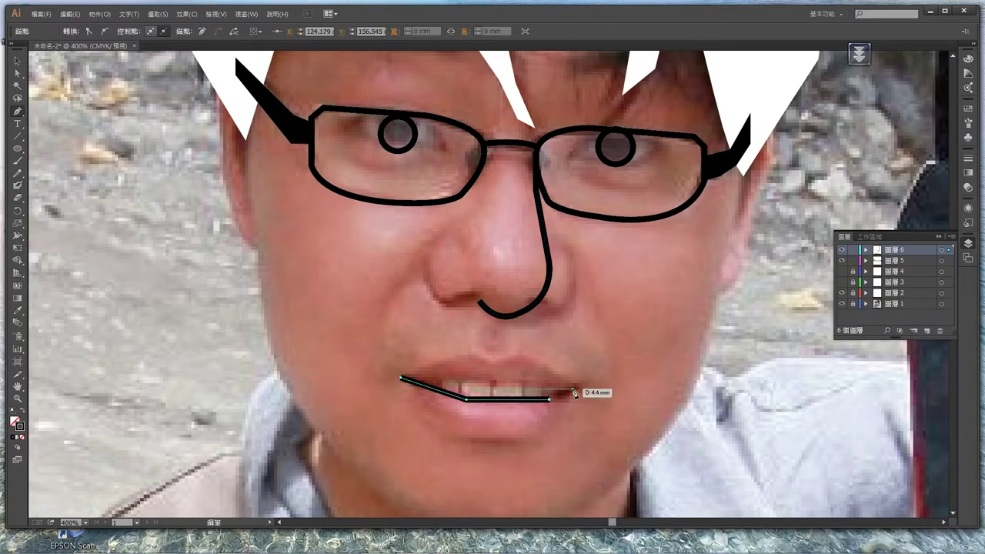
scroll(651, 306, "up", 4)
key("ctrl+0")
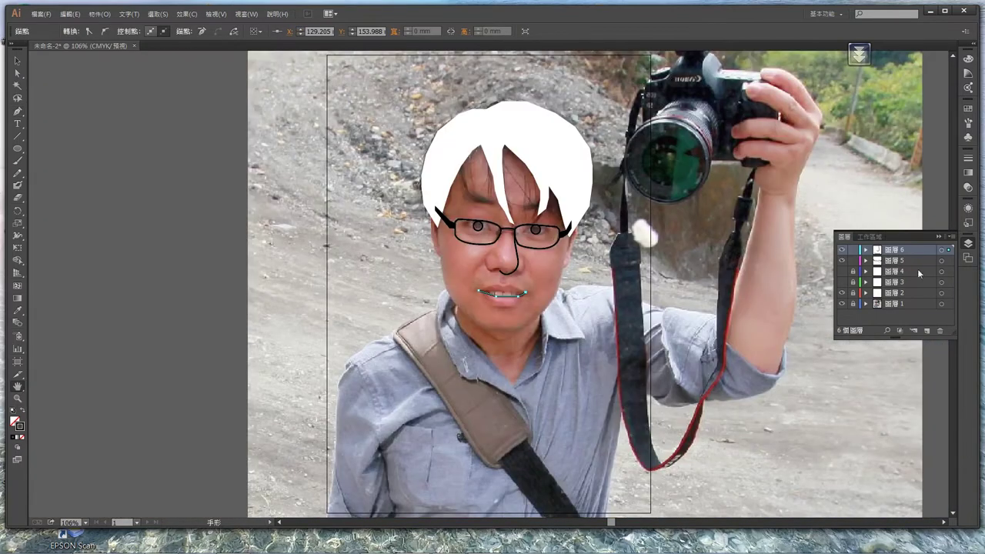
- Fill the face with the photo's light skin tone and move its layer below the hair
left_click(912, 292)
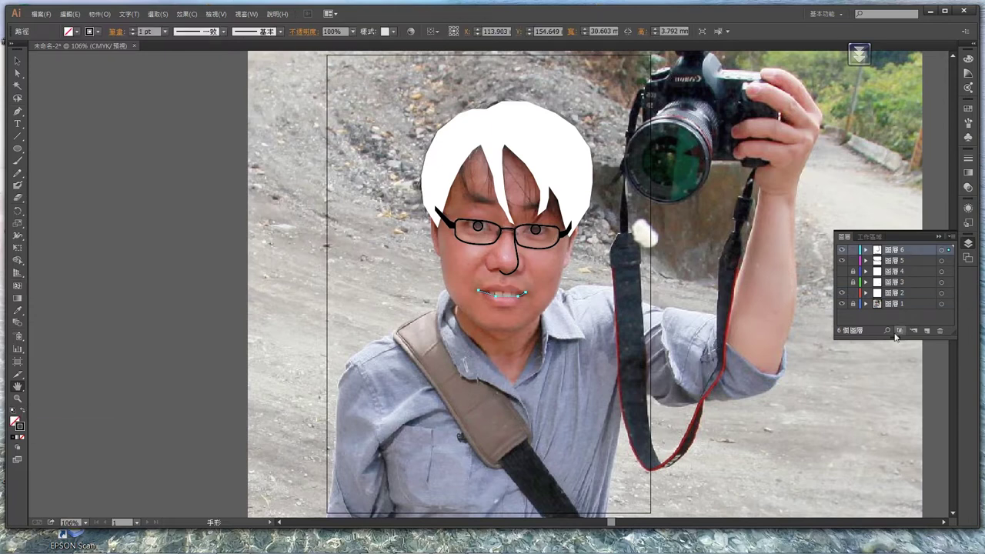
left_click(17, 310)
left_click(500, 350)
left_click(777, 262)
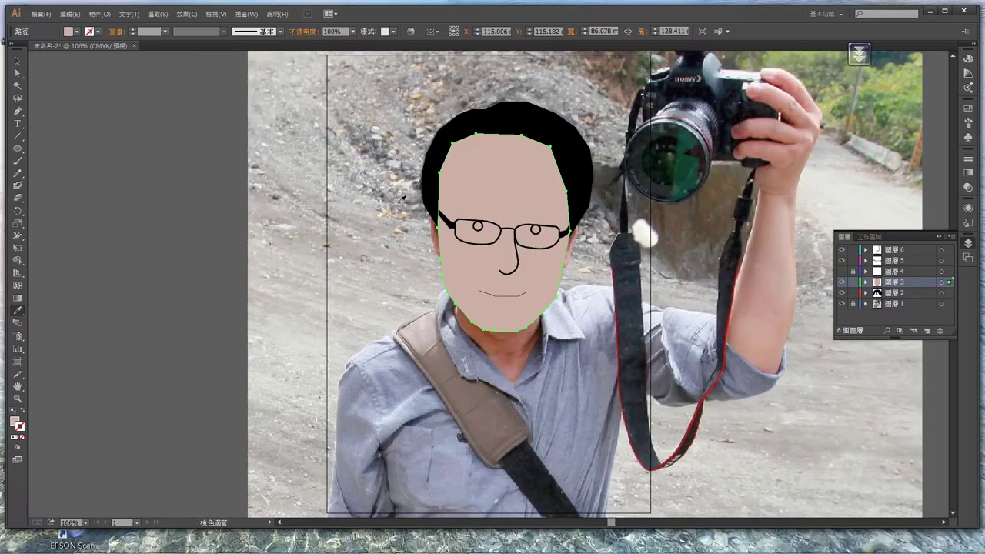
left_click(17, 60)
left_click_drag(906, 282, 906, 298)
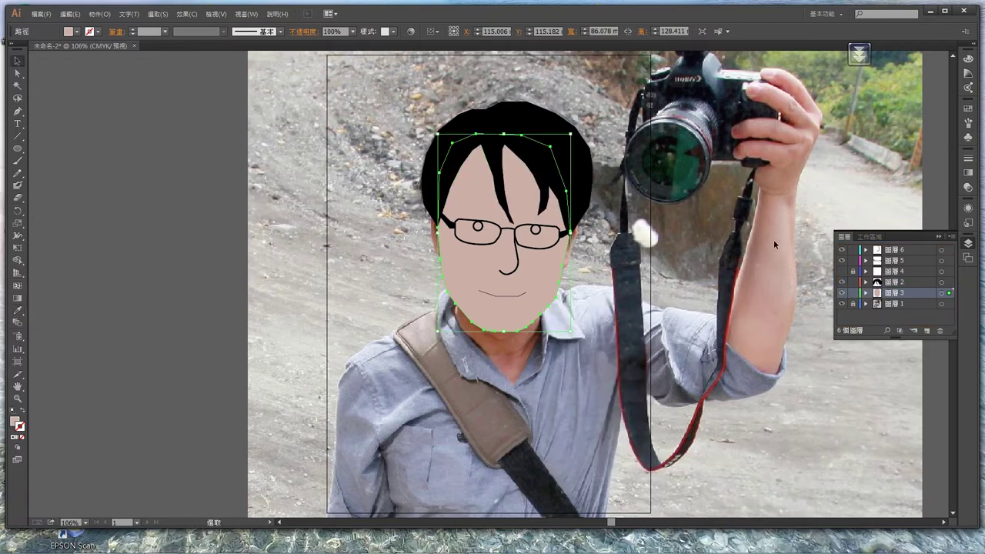
- Fill the nose brown, stretch the pupils into tall ovals with a 12 pt stroke
left_click(506, 270)
left_click(490, 332)
key("v")
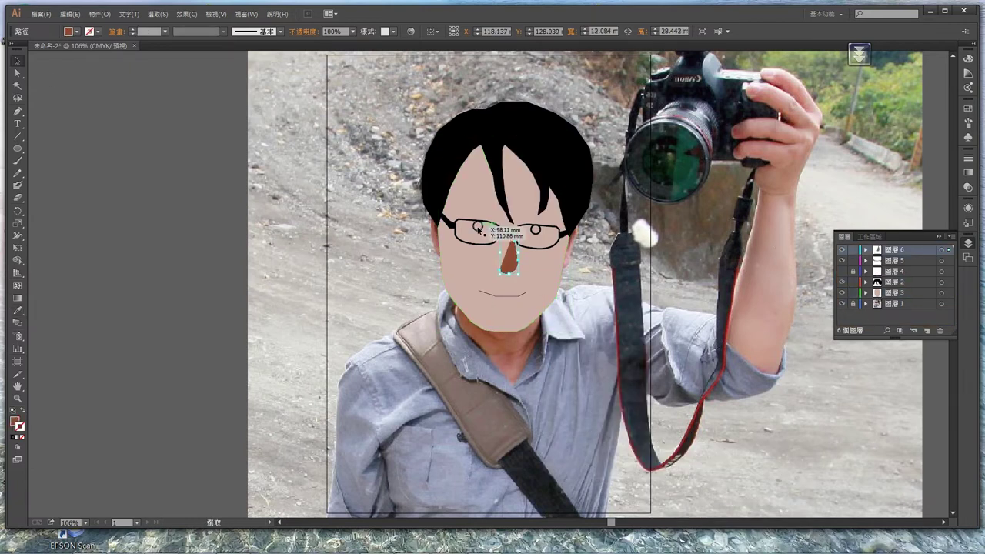
left_click(535, 230)
left_click_drag(534, 236, 536, 248)
left_click(164, 32)
left_click(167, 194)
- Give the mouth line a red stroke
left_click(504, 228)
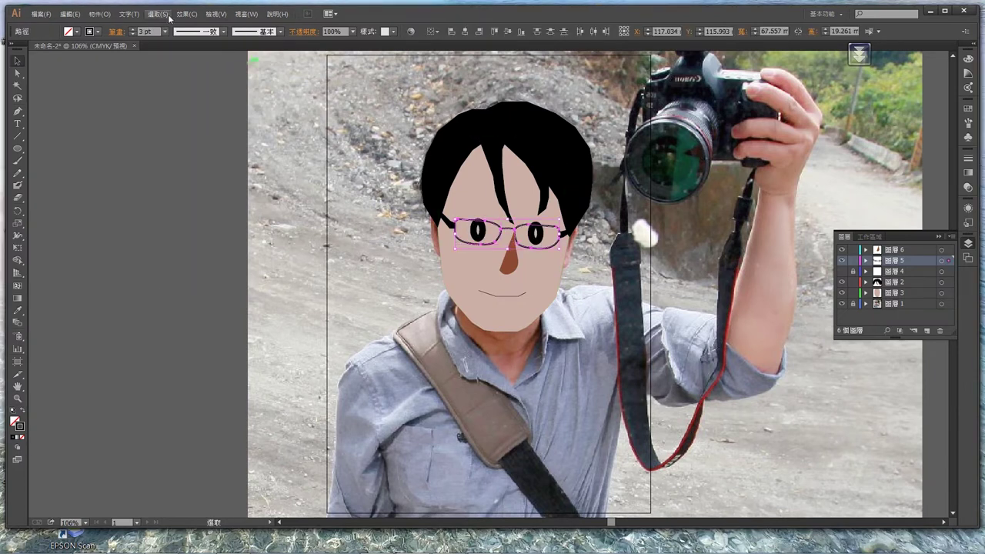
left_click(501, 293)
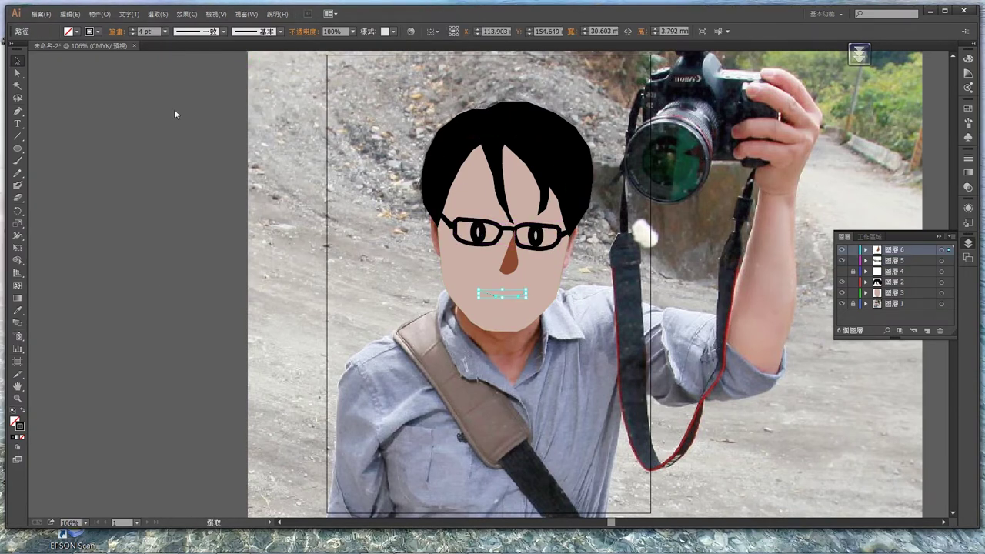
double_click(19, 425)
left_click(590, 210)
key("ctrl+shift+a")
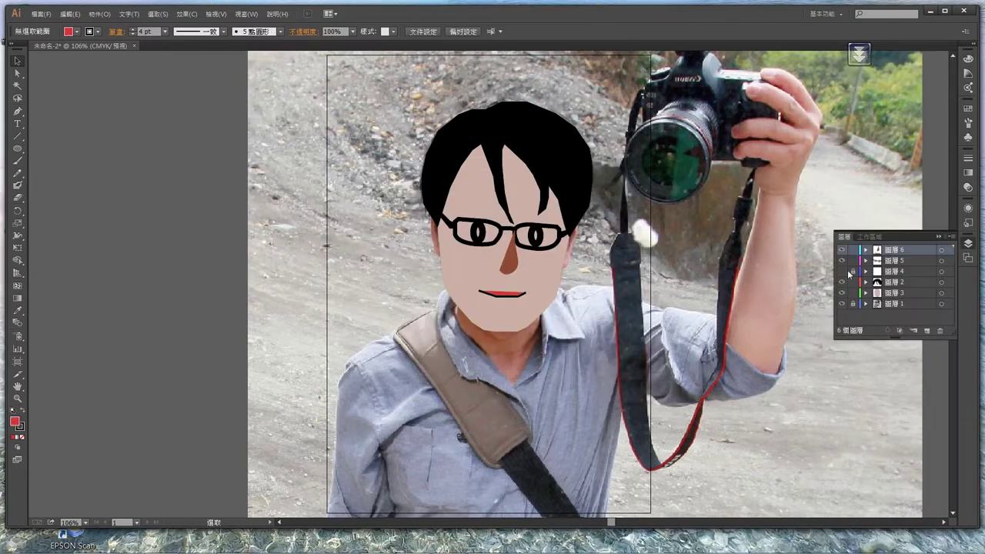
- Move the temple layer below the face and eyedropper the skin colour onto the ears
left_click(852, 271)
left_click_drag(892, 271, 892, 299)
left_click(941, 292)
key("i")
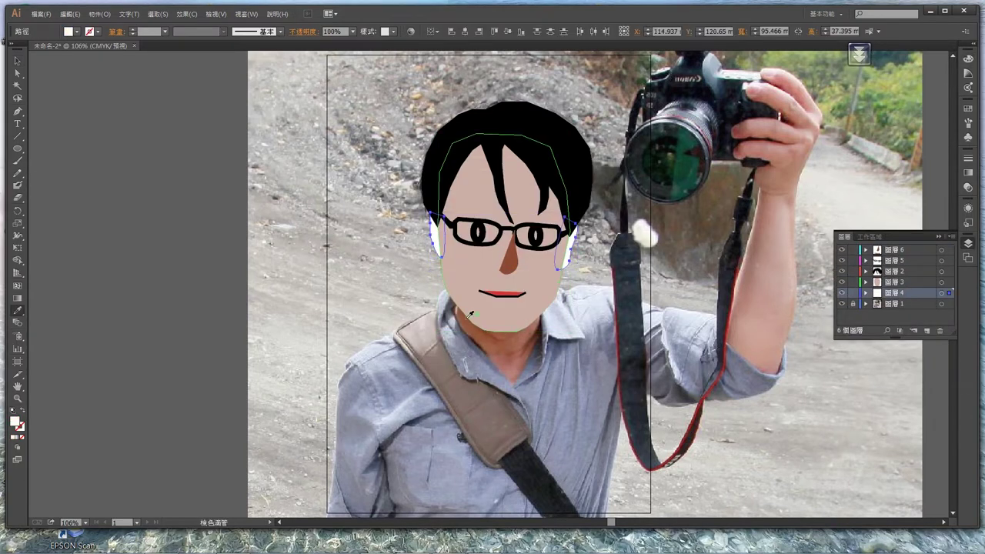
key("ctrl+shift+a")
- Hide the cartoon face layers to reveal the photo and add a new tracing layer
key("a")
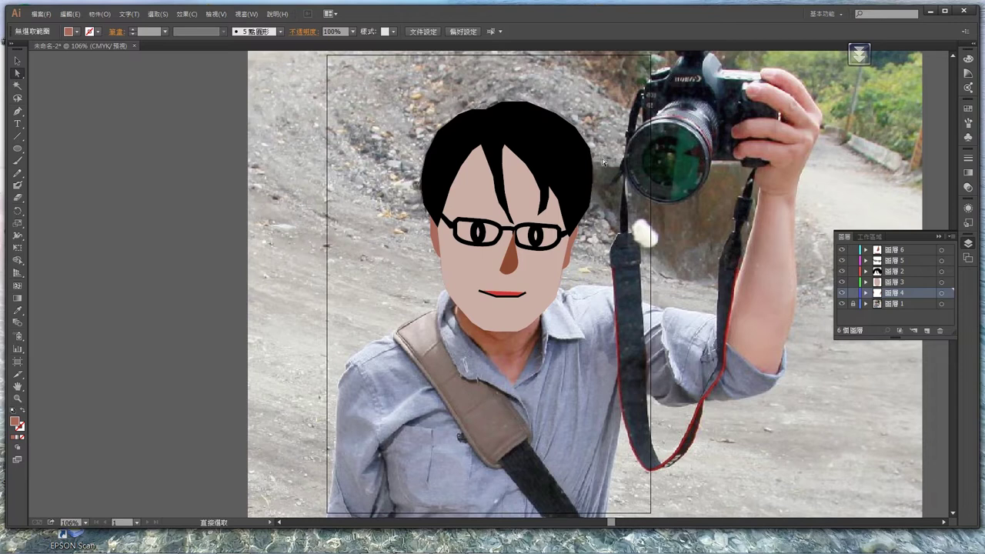
left_click_drag(842, 292, 841, 250)
key("p")
key("ctrl+l")
- Pen-trace an angled eyebrow outline over the photo above the glasses
left_click(523, 208)
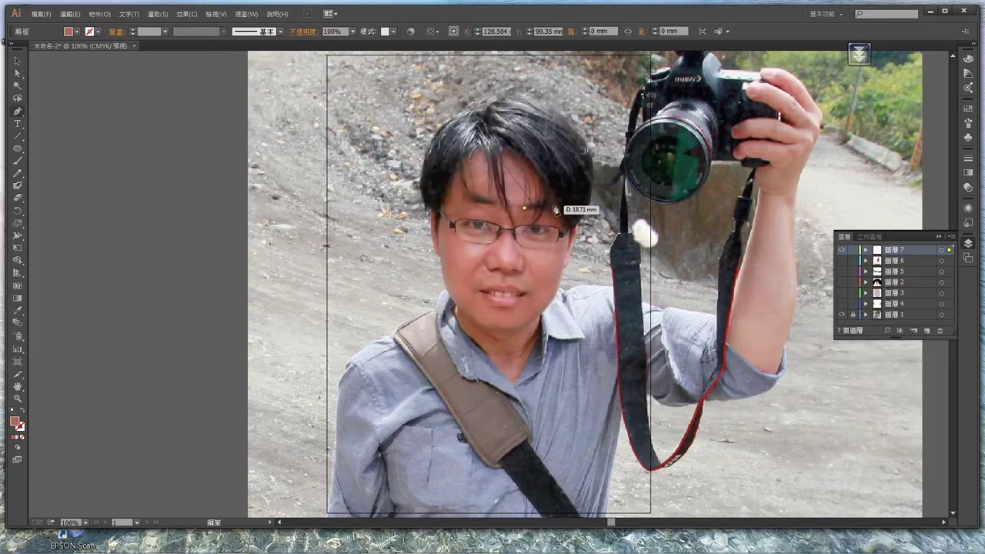
left_click(551, 206)
mouse_move(509, 198)
left_mouse_down()
mouse_move(471, 197)
mouse_move(491, 217)
left_mouse_up()
key("ctrl+plus")
key("ctrl+plus")
key("ctrl+plus")
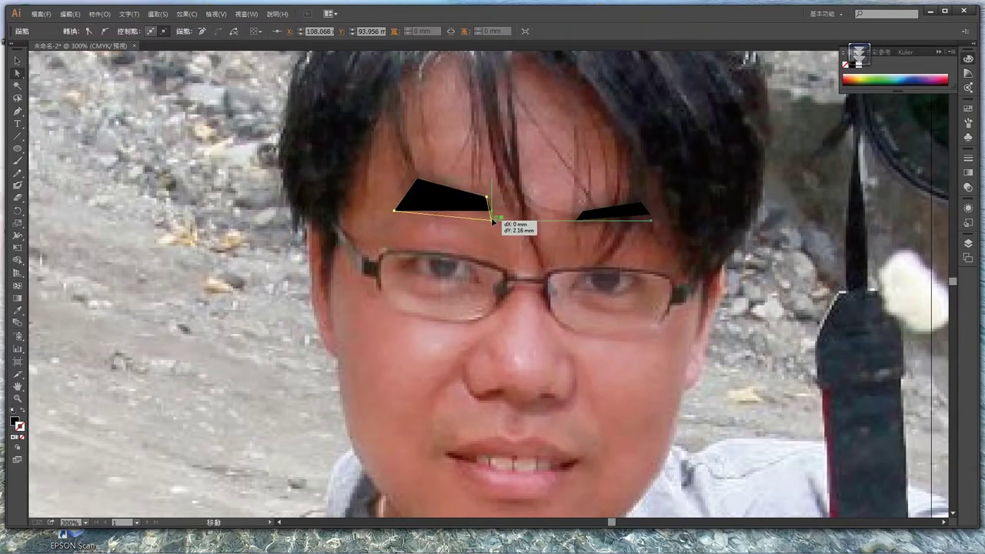
key("ctrl+minus")
key("ctrl+minus")
key("ctrl+minus")
- Show the layers, select the right eyebrow, and nudge anchors with Direct Selection
left_click(968, 243)
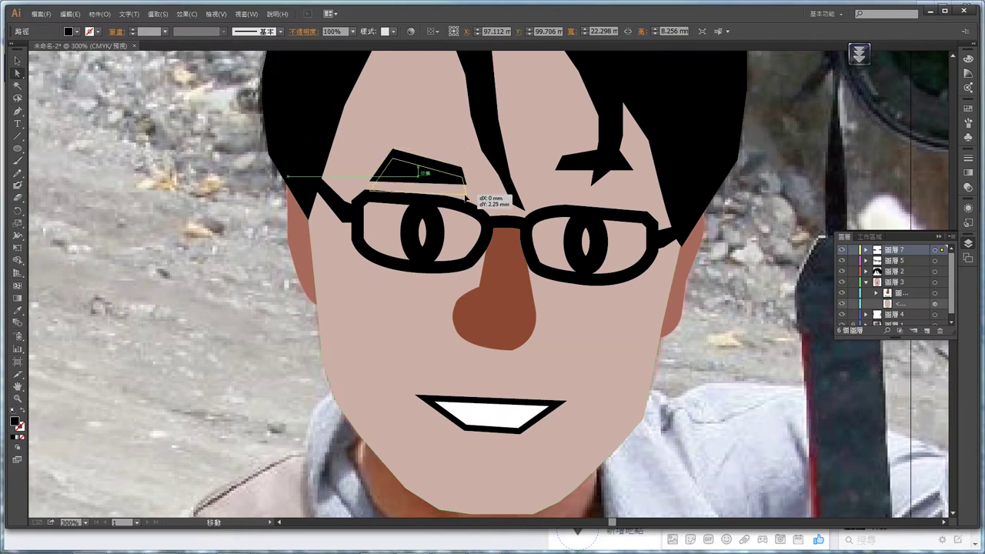
left_click(593, 187)
left_click(17, 73)
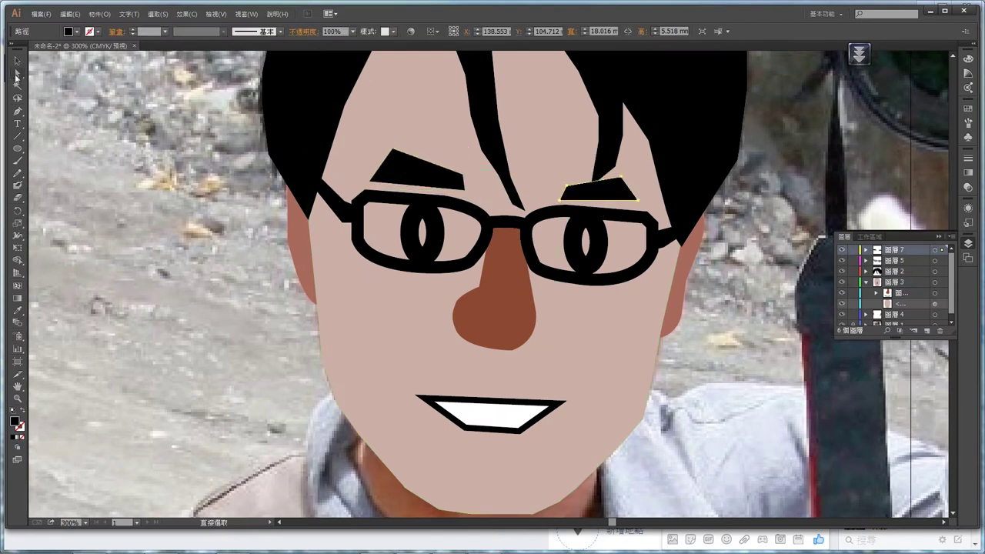
key("ctrl+minus")
key("ctrl+minus")
left_click(512, 257)
- Delete the brown nose
left_click_drag(516, 239, 518, 257)
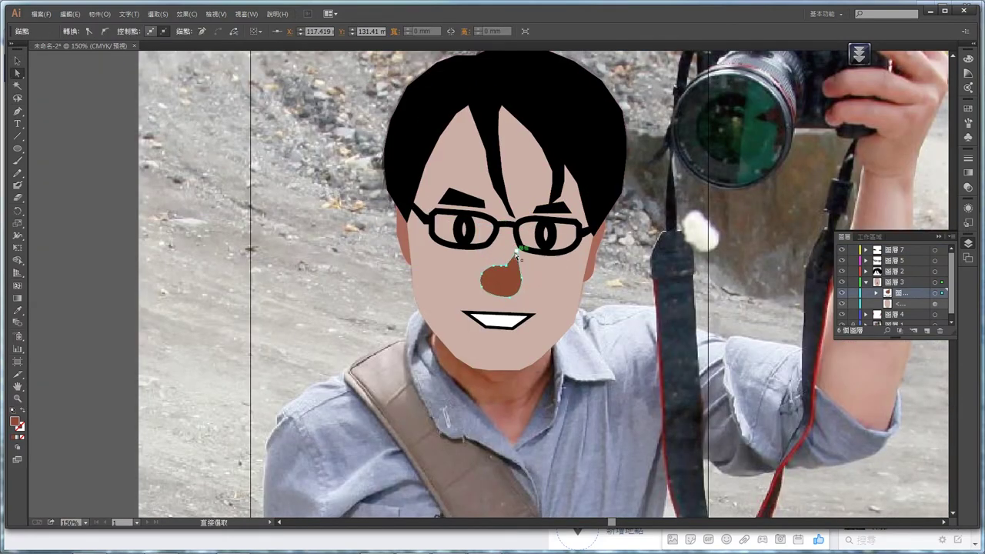
key("Delete")
key("v")
- Enlarge and widen the smile, curving its bottom edge with the Anchor Point tool
left_click_drag(508, 300, 546, 293)
left_click_drag(17, 110, 93, 111)
left_click_drag(485, 317, 455, 311)
key("v")
key("ctrl+shift+a")
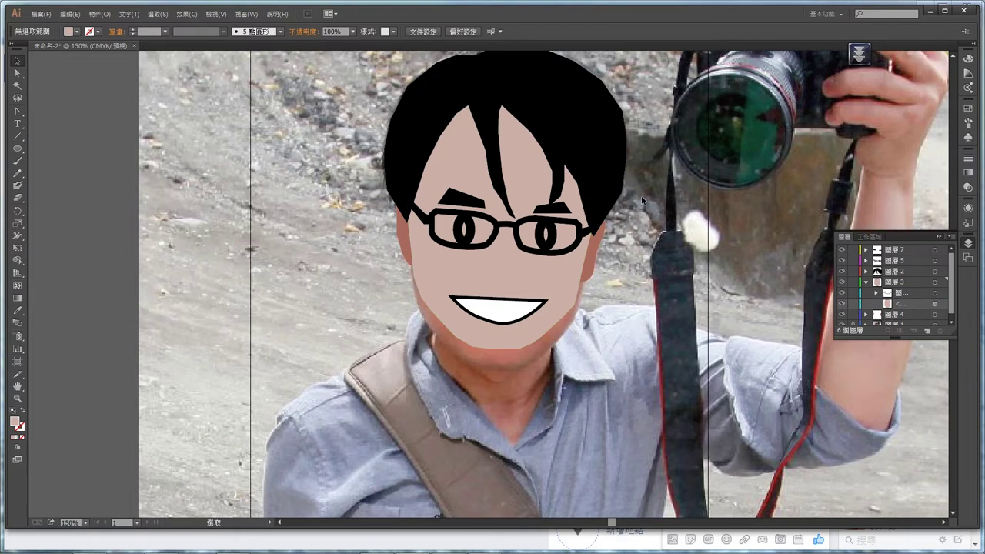
scroll(493, 231, "up", 2)
left_click(17, 111)
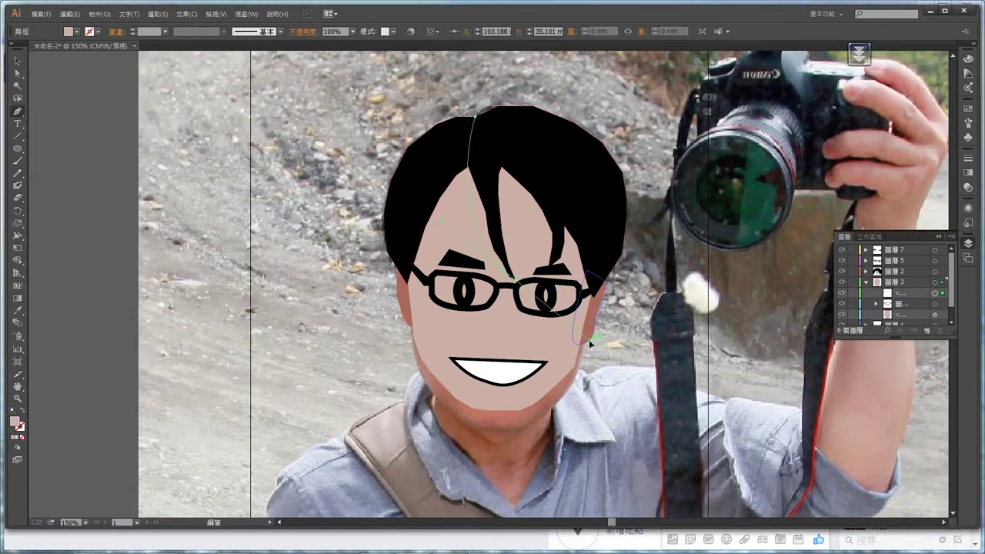
- Pen-draw a curved hair lock running from the crown toward the glasses
left_click_drag(509, 282, 583, 343)
key("ctrl+plus")
key("ctrl+plus")
key("ctrl+plus")
key("ctrl+minus")
key("ctrl+minus")
key("ctrl+minus")
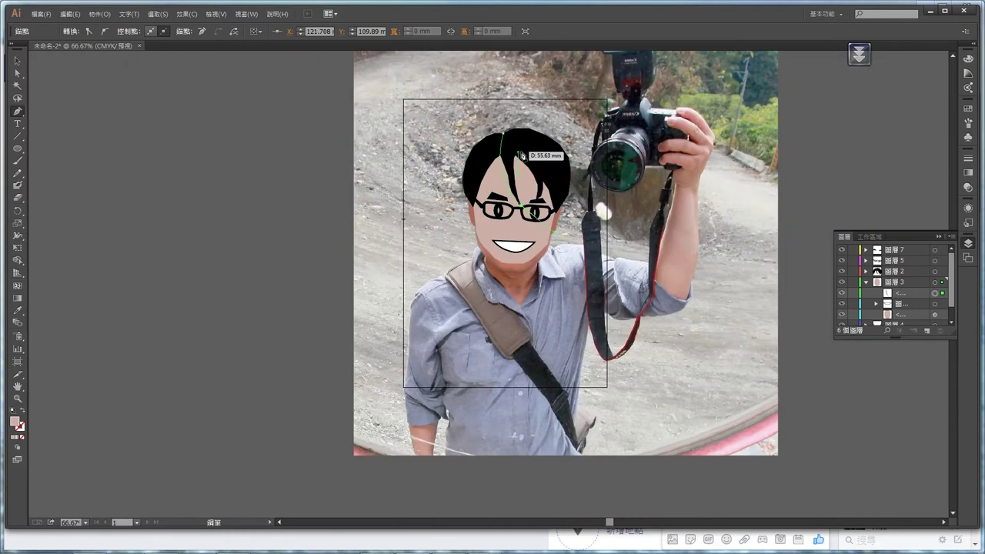
- Give the hair lock no stroke and a dark brown fill, then cut it
left_click(22, 436)
double_click(15, 421)
left_click(587, 213)
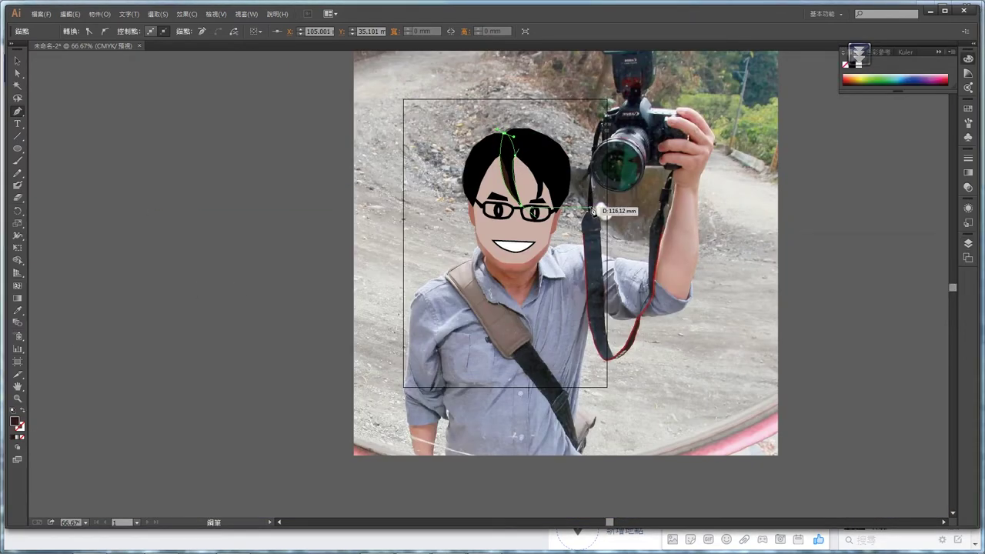
key("F7")
key("v")
key("ctrl+x")
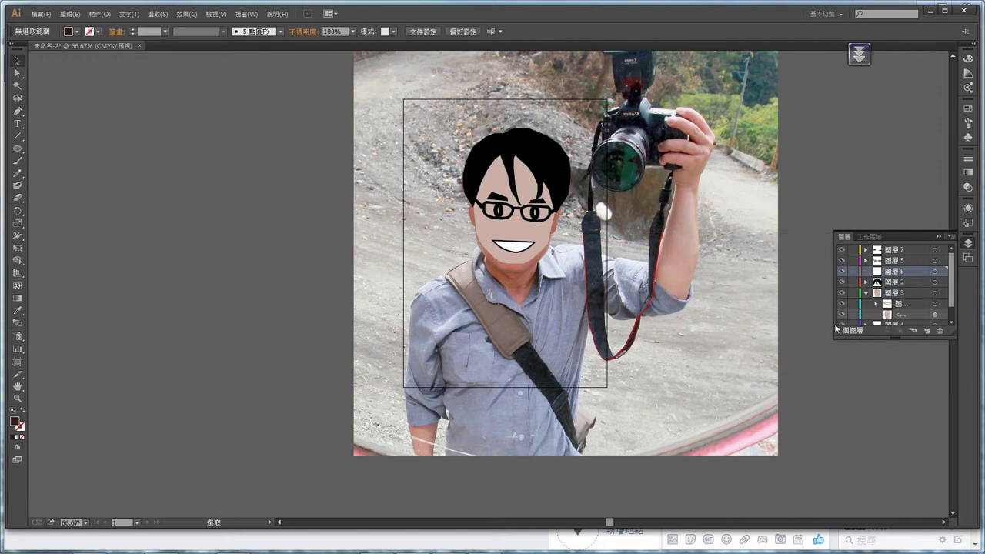
- Paste the hair lock into the chosen layer and position it over the hair
left_click(892, 271)
key("ctrl+v")
left_click_drag(462, 310, 510, 157)
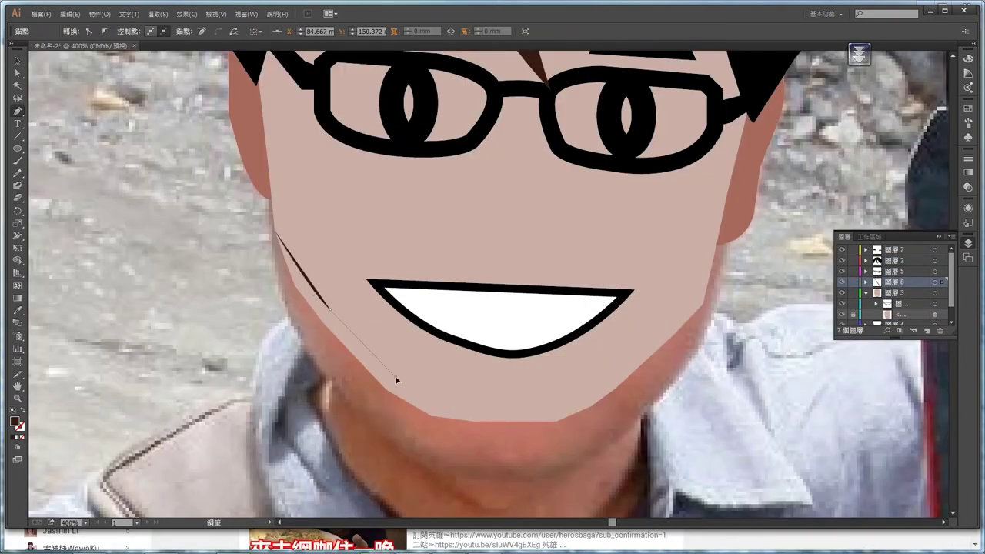
- Pen-trace a closed jaw shading shape along the chin beneath the smile
left_click(395, 377)
left_click_drag(584, 386, 715, 353)
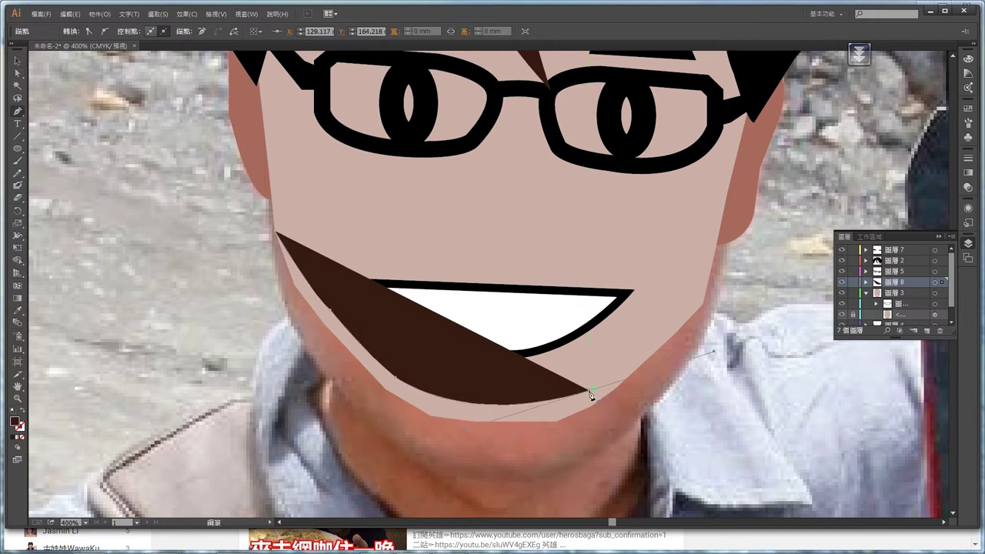
left_click_drag(737, 206, 738, 208)
left_click_drag(682, 356, 682, 359)
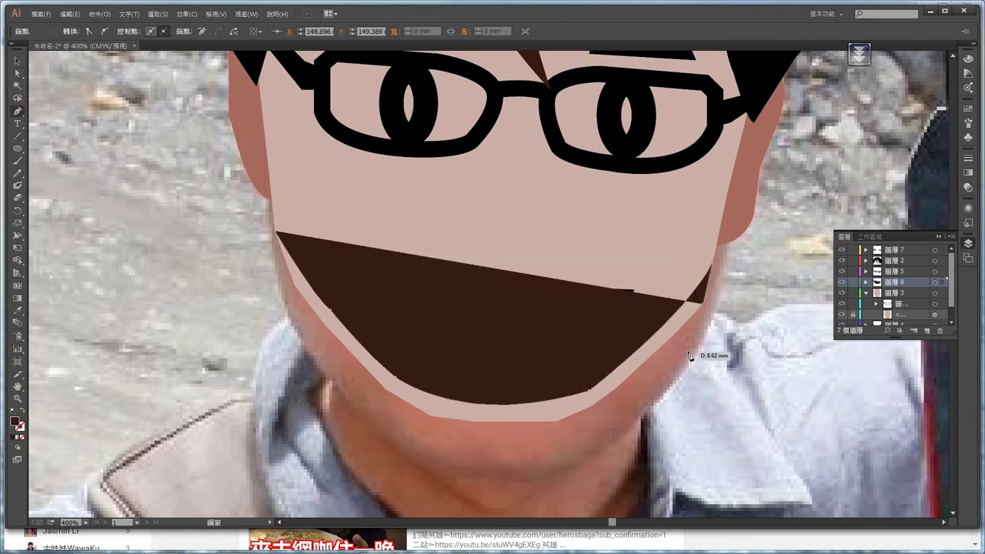
left_click(548, 451)
left_click(395, 422)
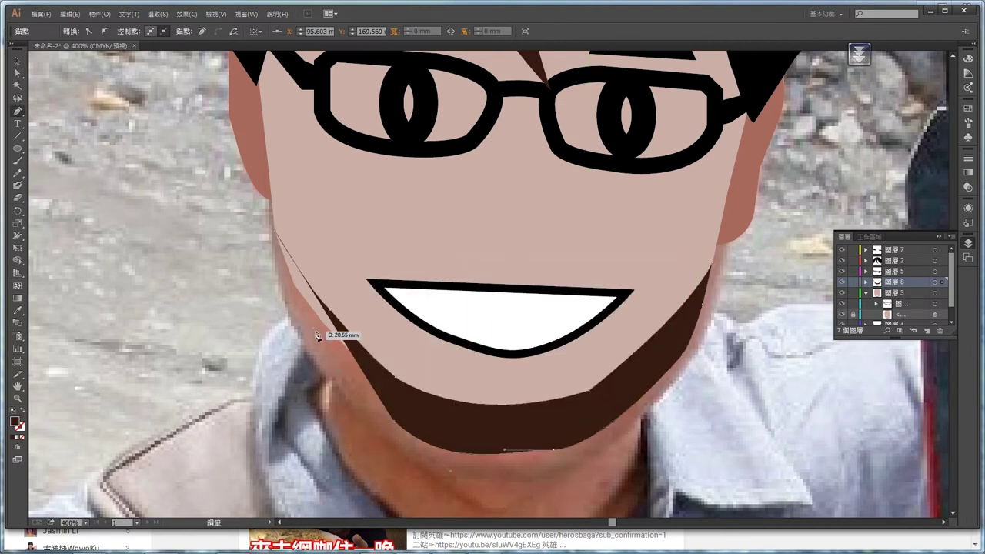
left_click(330, 334)
left_click(276, 230)
left_click_drag(576, 402, 677, 357)
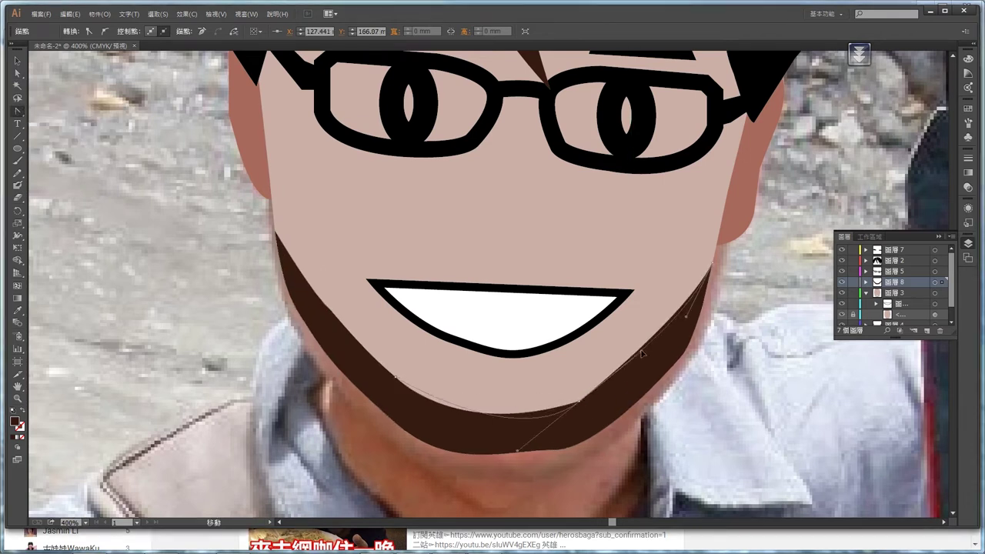
left_click(677, 358, "ctrl")
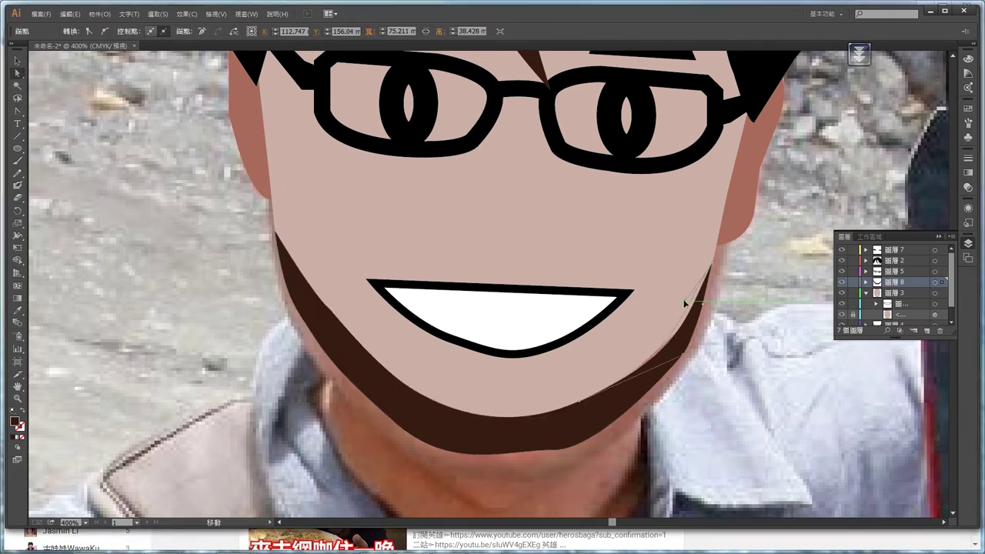
- Fill the jaw shading with the deeper skin tone D1B2AA, then deselect and zoom out
double_click(15, 421)
left_click(598, 201)
key("ctrl+shift+a")
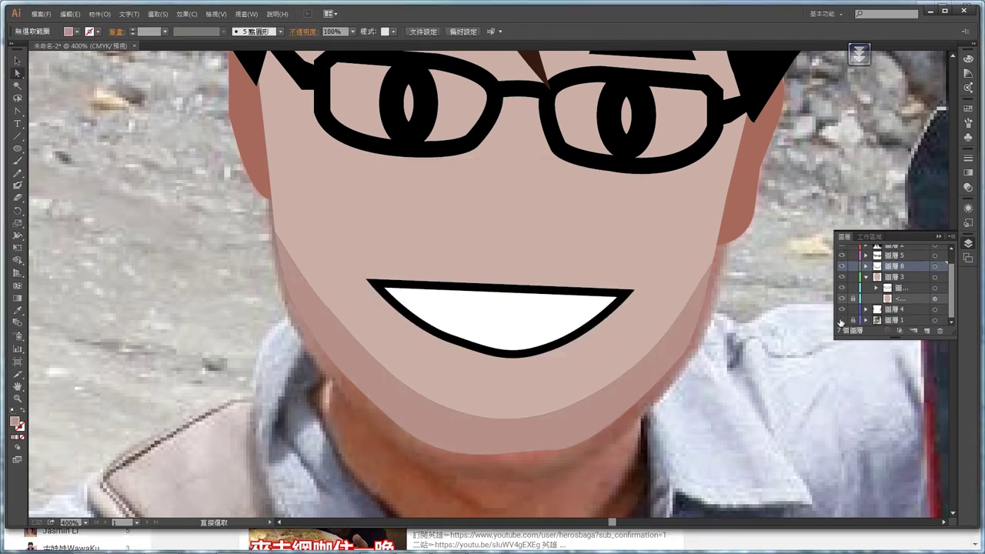
key("ctrl+minus")
key("ctrl+minus")
key("ctrl+minus")
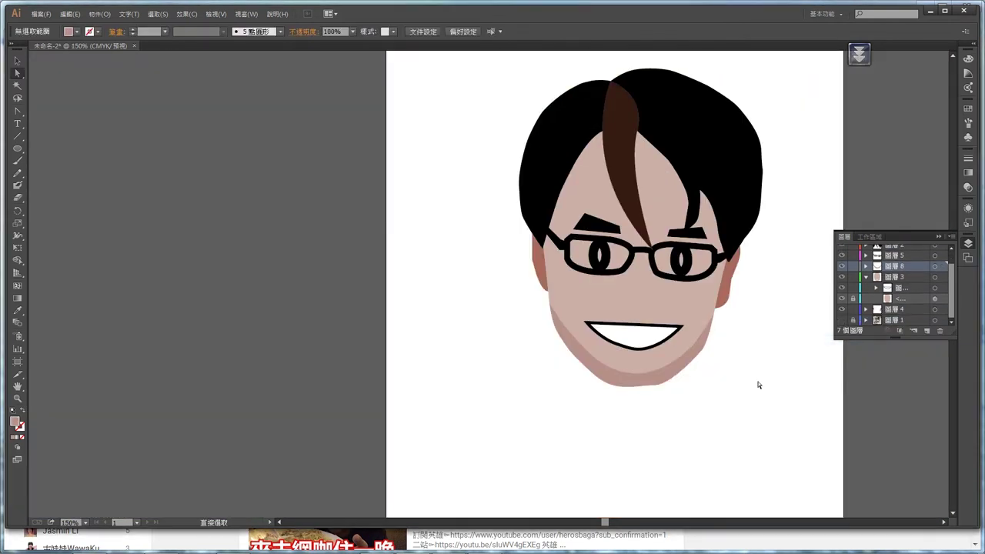
- Zoom in and adjust a jaw-outline anchor to refine the curve, dismissing the warning
scroll(704, 327, "up", 3)
left_click(638, 411)
mouse_move(439, 418)
left_mouse_down()
mouse_move(478, 464)
mouse_move(474, 451)
left_mouse_up()
left_click(735, 317)
key("Return")
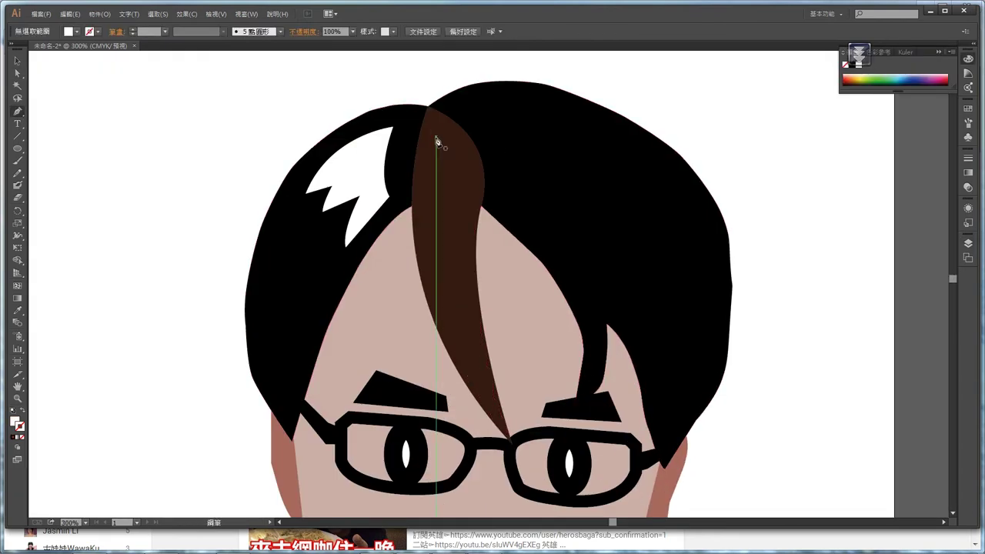
- Draw a curved white highlight inside the brown hair lock
left_click_drag(455, 248, 498, 287)
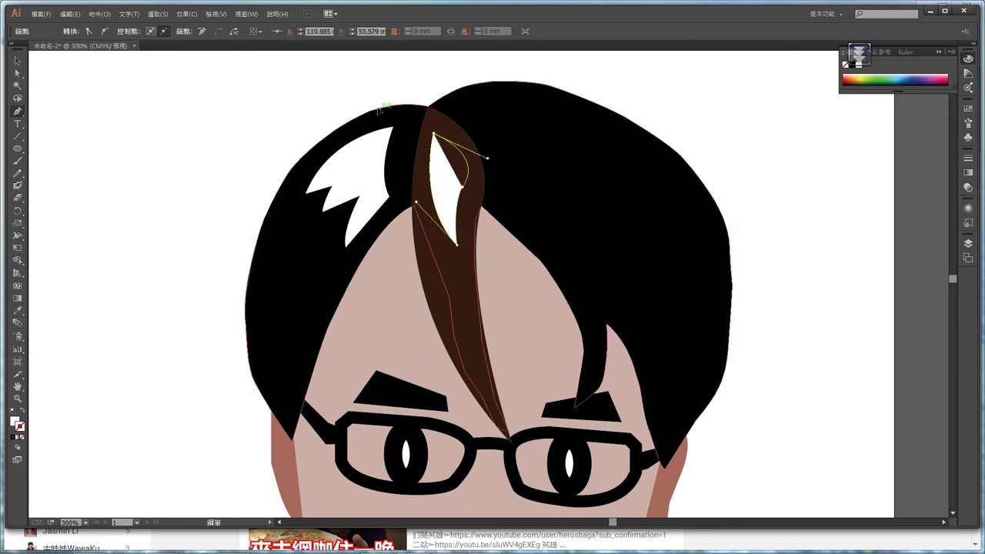
left_click_drag(433, 133, 463, 147)
left_click(17, 111)
- Draw a jagged white highlight across the right crown, then deselect and fit the artboard
left_click(503, 199)
left_click(581, 273)
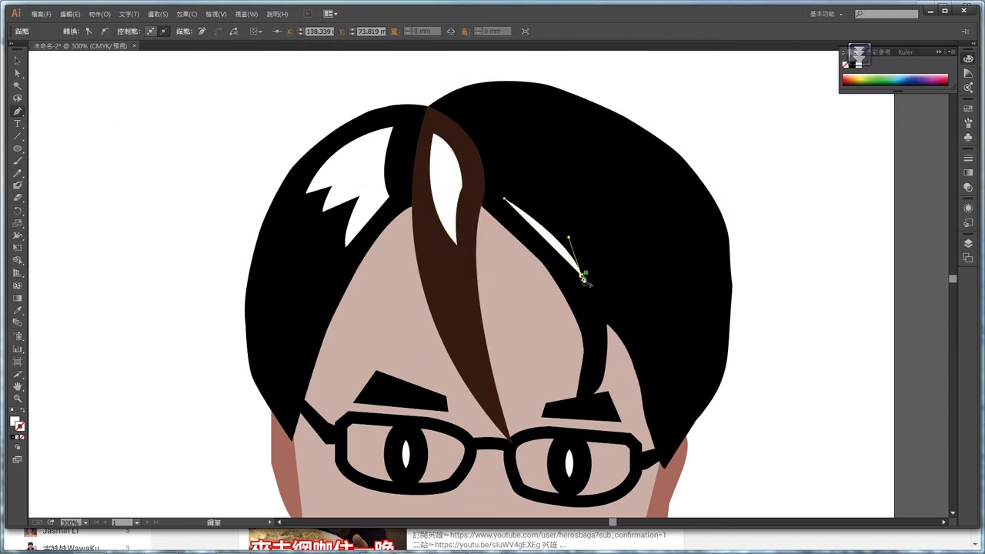
left_click(570, 219)
left_click(621, 245)
left_click_drag(600, 171, 627, 184)
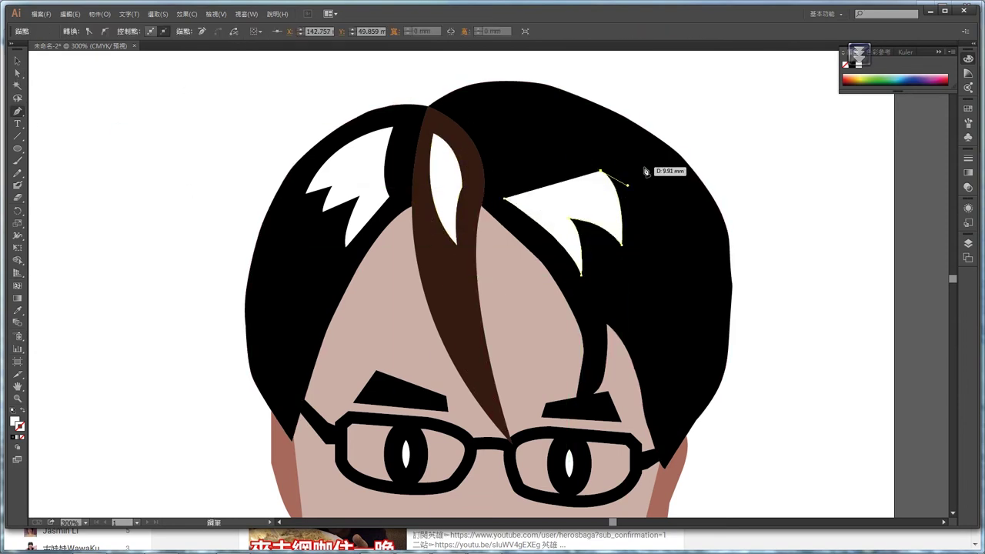
left_click(468, 110)
left_click(504, 198)
key("ctrl+shift+a")
key("ctrl+0")
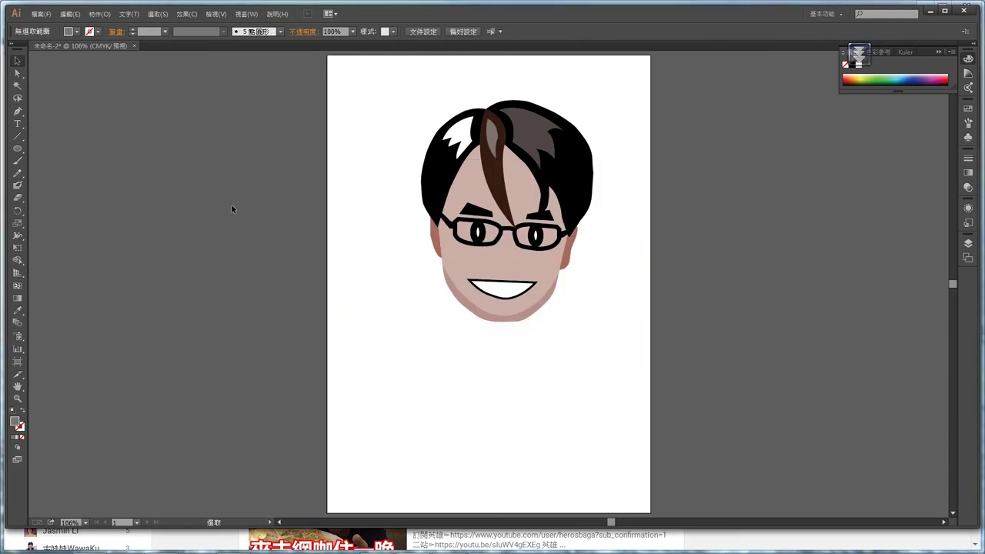
- Open the Layers list, then zoom and pan to recentre the face
left_click(967, 242)
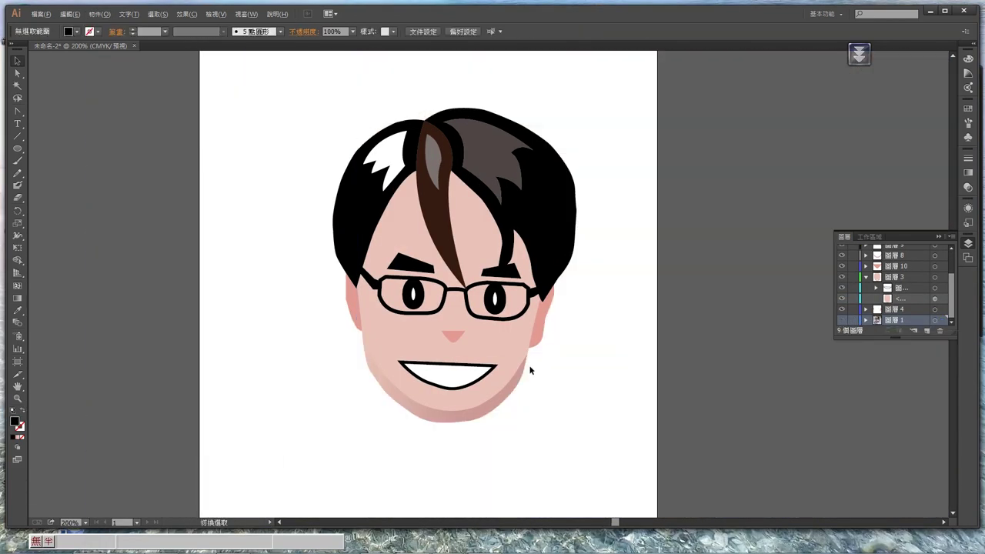
scroll(529, 370, "up", 1)
left_click_drag(531, 367, 545, 398)
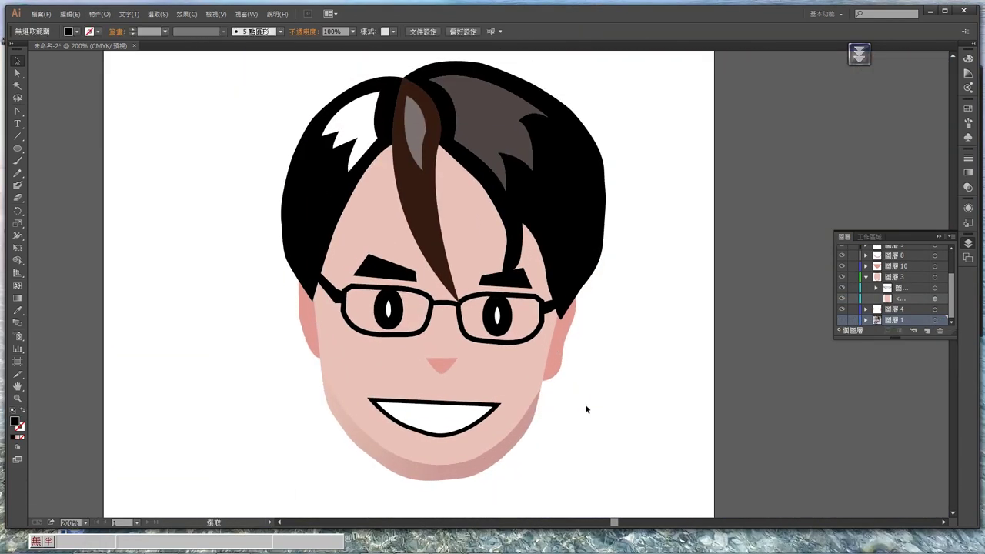